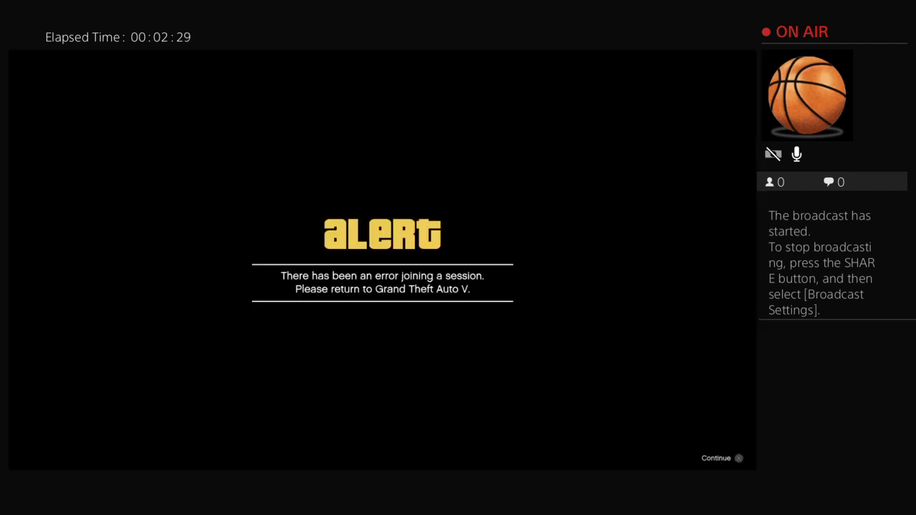
pyautogui.press('Return')
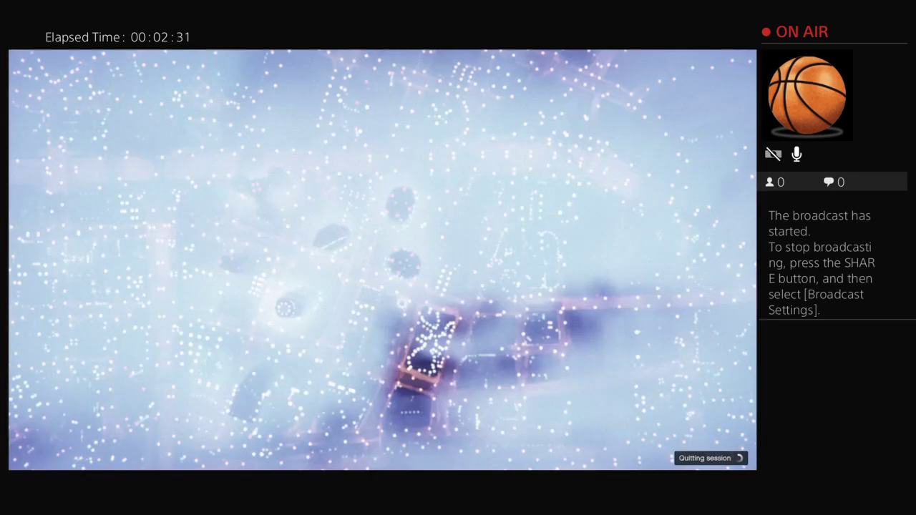